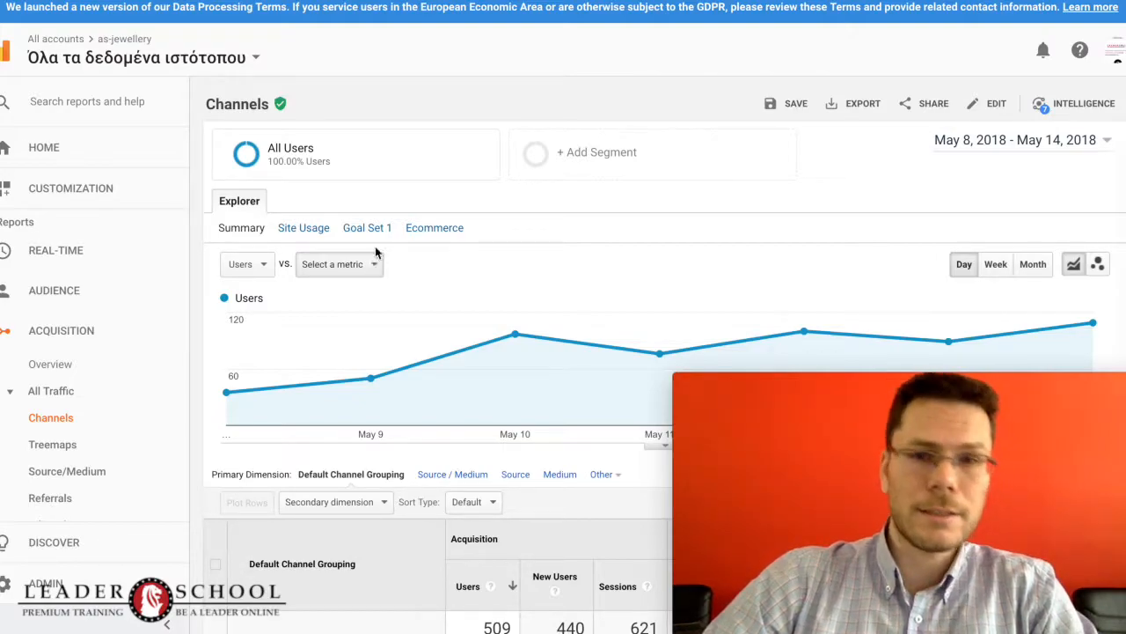
# Open the AdWords linking configuration in the admin settings of the as-jewellery property
pyautogui.moveTo(374, 151)
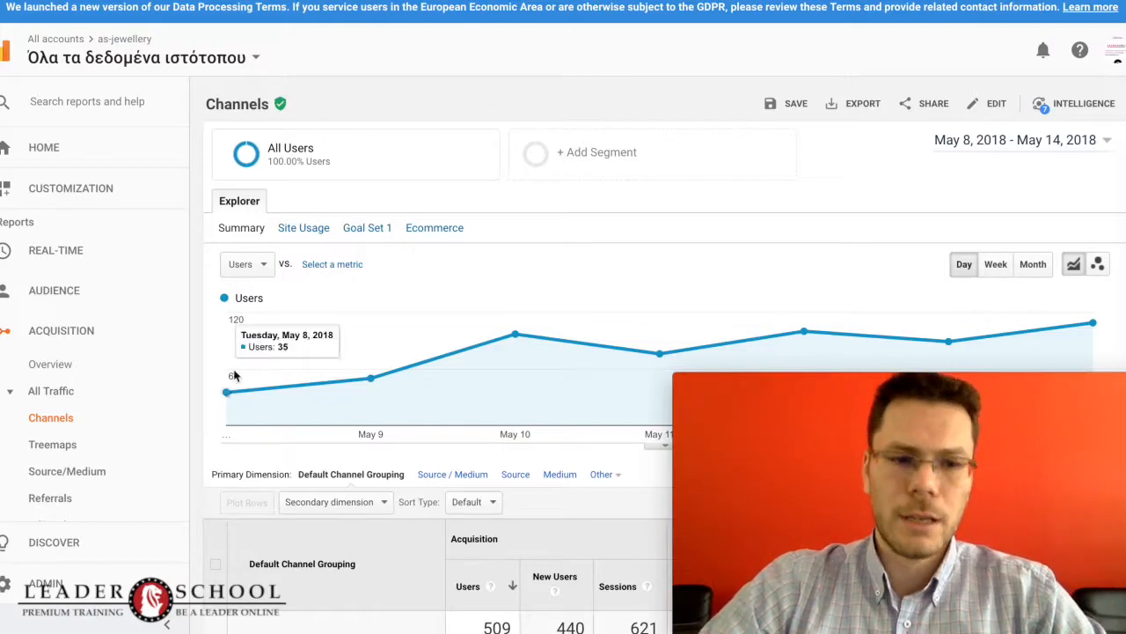
pyautogui.click(52, 585)
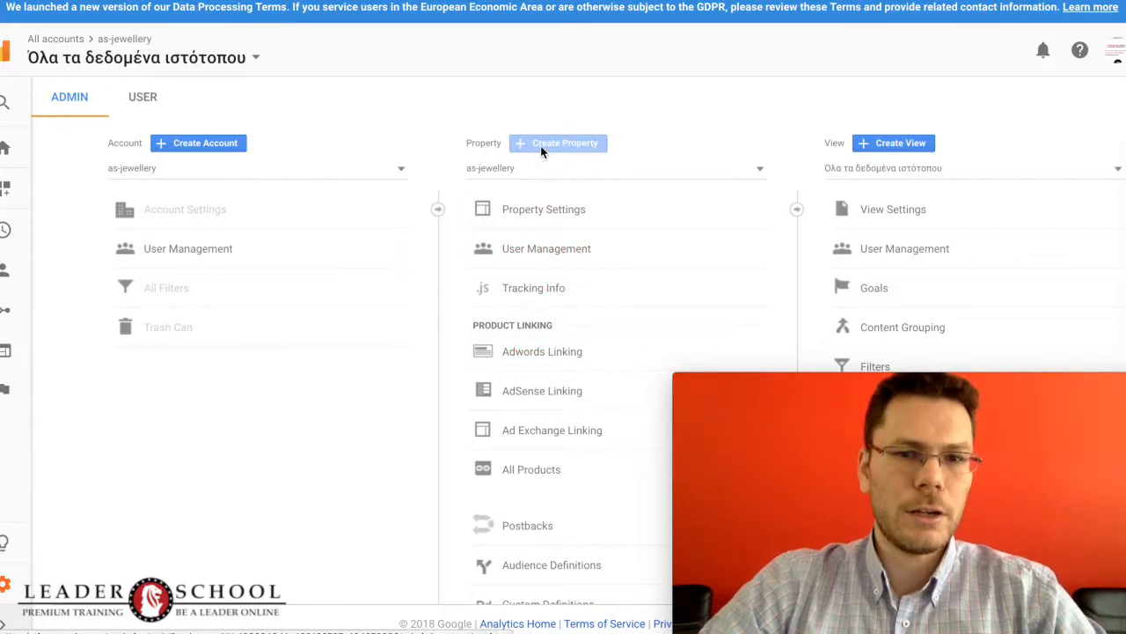
pyautogui.click(526, 352)
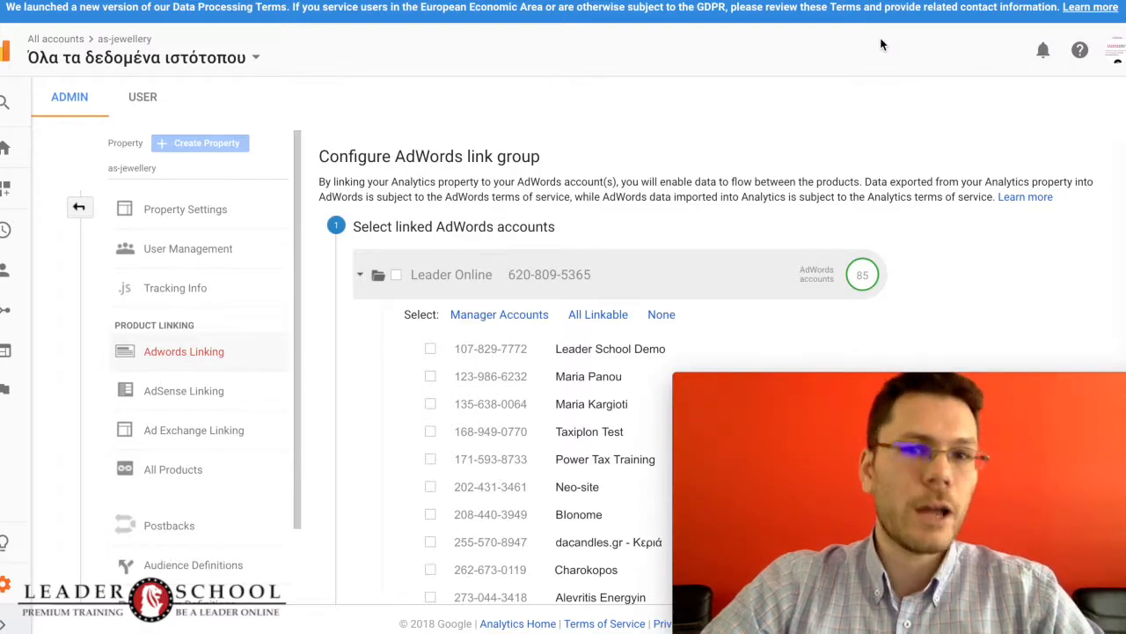
# Select the AS Spokou account from the 02 ADS Digital Marketing group for linking and continue to the link configuration
pyautogui.scroll(-2, 352, 309)
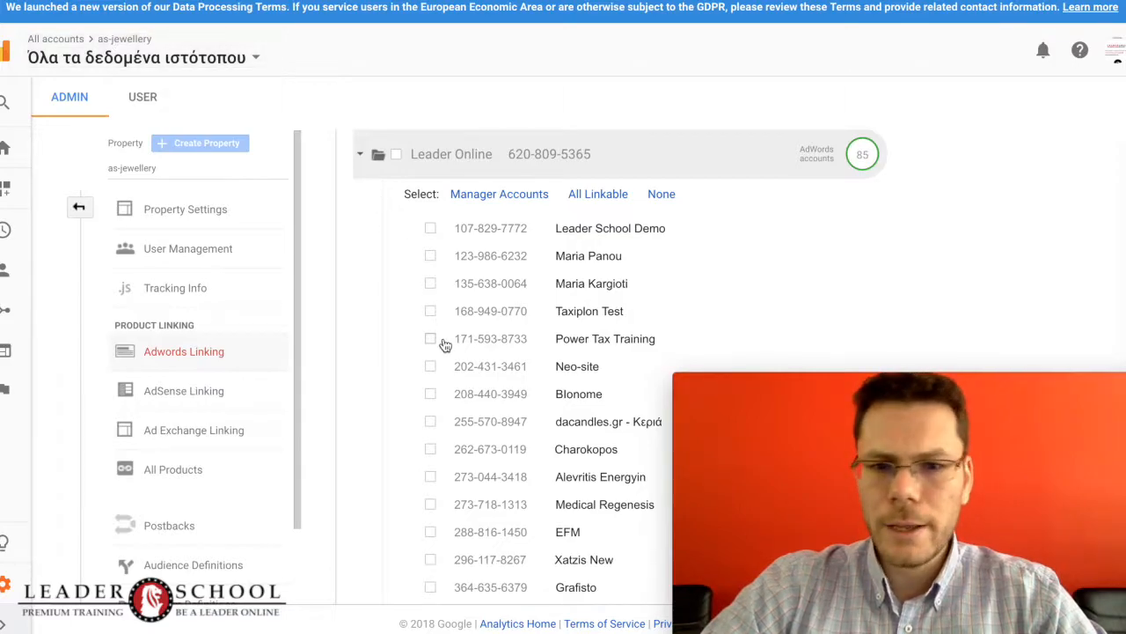
pyautogui.scroll(-1, 442, 343)
pyautogui.scroll(-1, 442, 345)
pyautogui.scroll(-15, 444, 346)
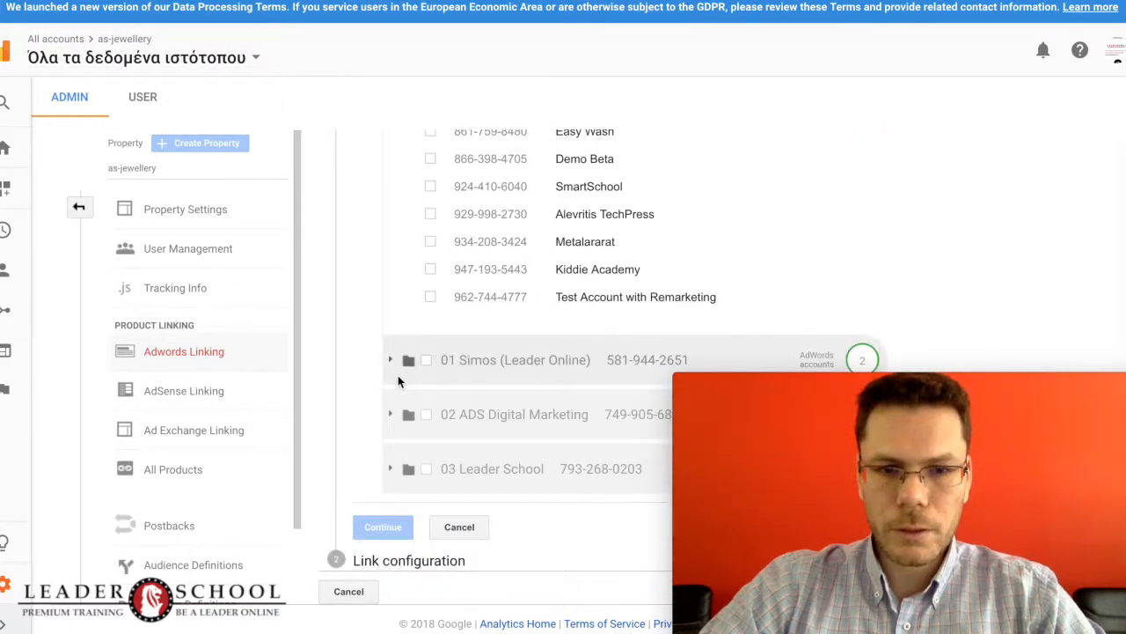
pyautogui.click(389, 413)
pyautogui.scroll(-5, 376, 374)
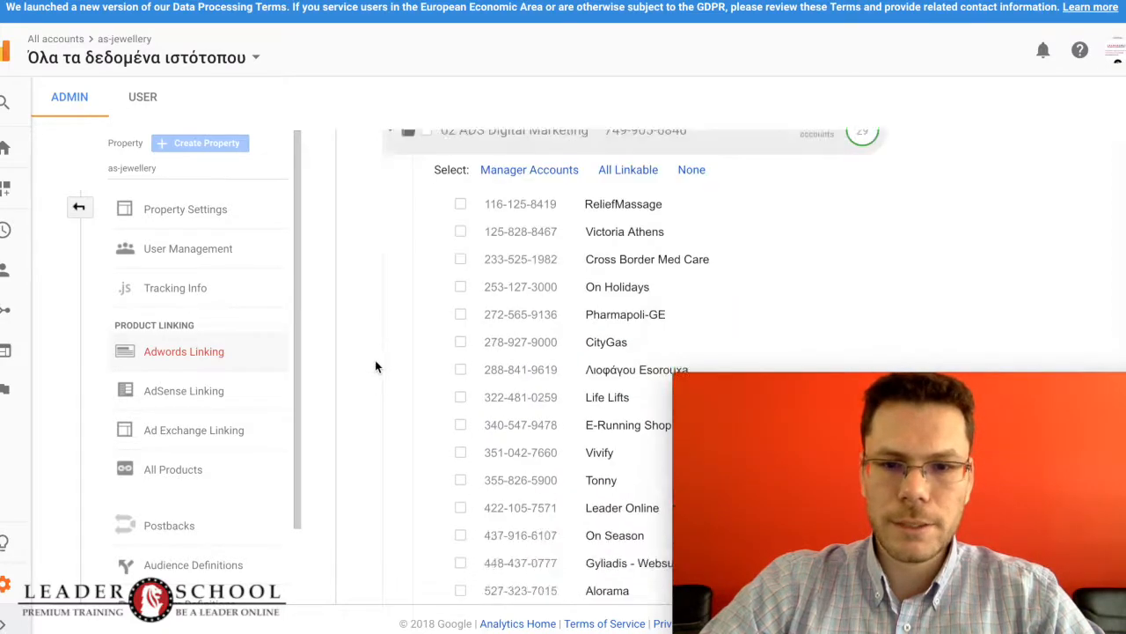
pyautogui.scroll(-6, 419, 335)
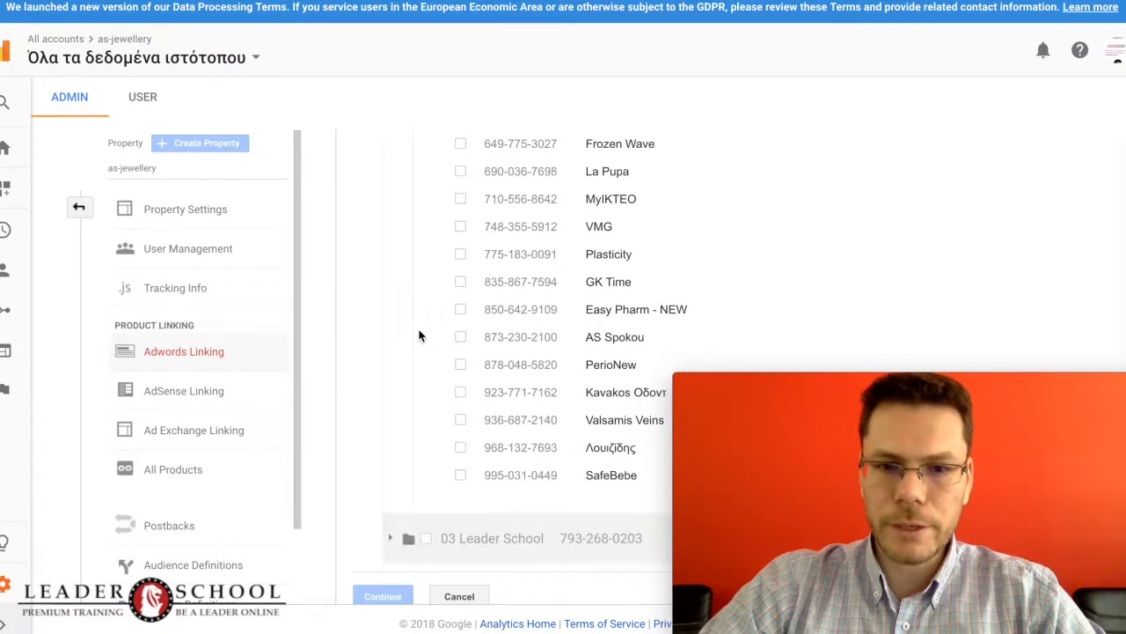
pyautogui.click(460, 337)
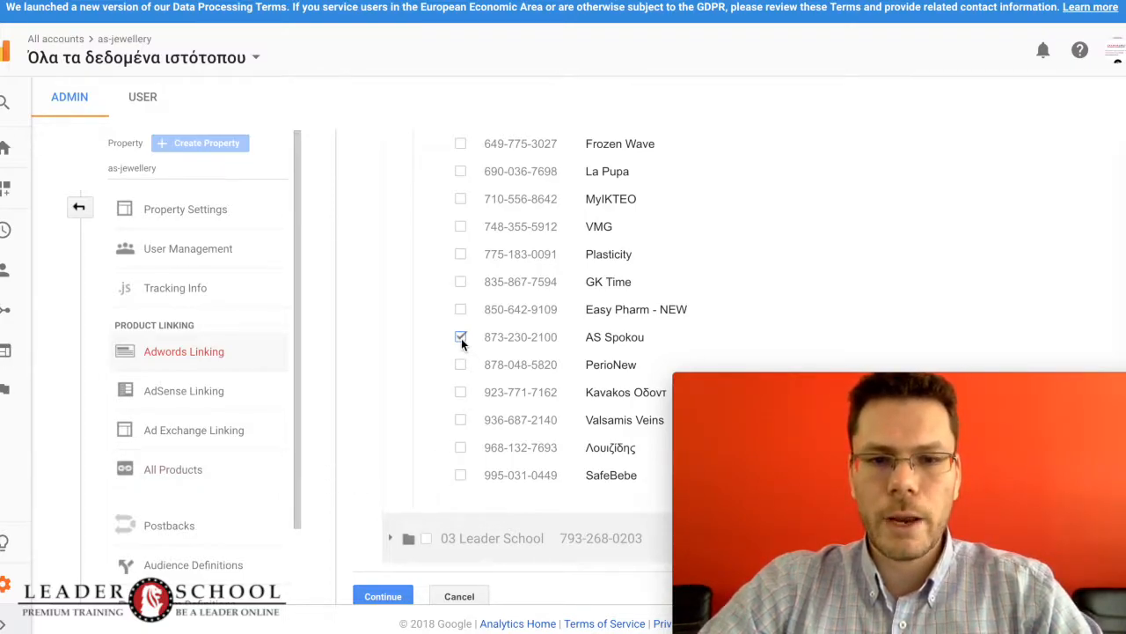
pyautogui.scroll(-1, 377, 469)
pyautogui.click(383, 531)
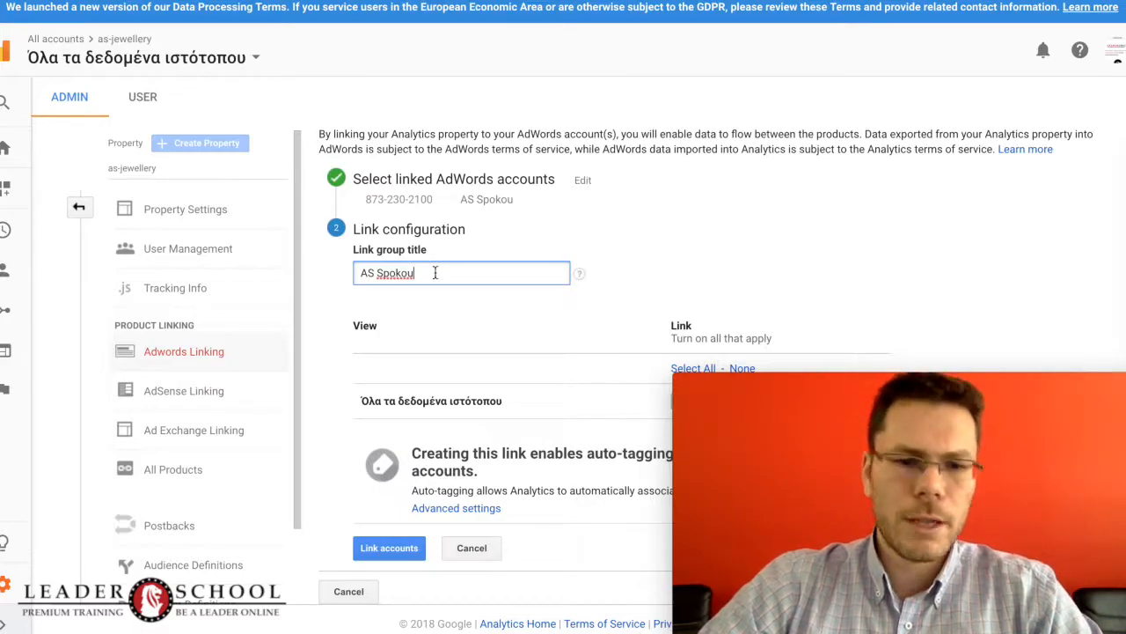
# Turn on the link for the view Όλα τα δεδομένα ιστότοπου and link the accounts
pyautogui.moveTo(1070, 387)
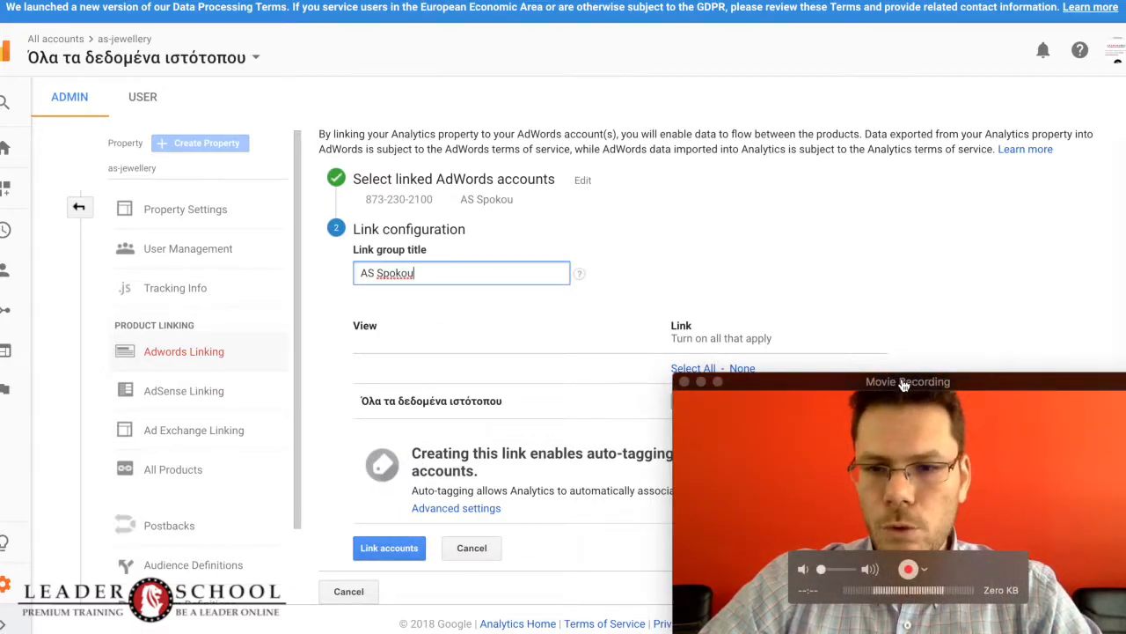
pyautogui.moveTo(1029, 389); pyautogui.dragTo(1028, 429)
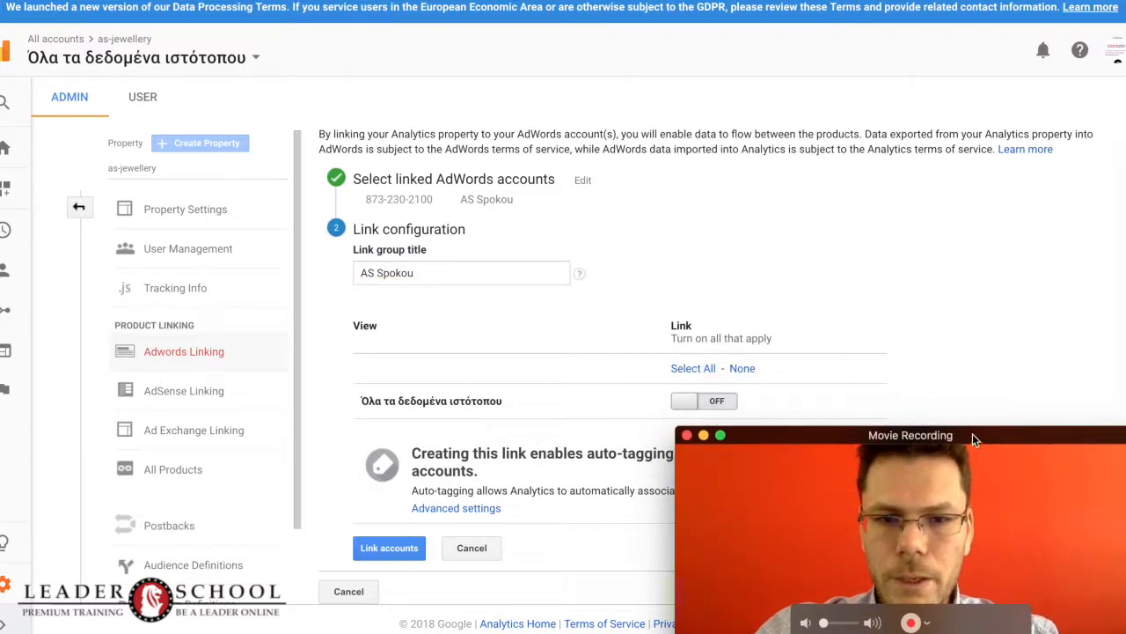
pyautogui.click(689, 401)
pyautogui.click(695, 402)
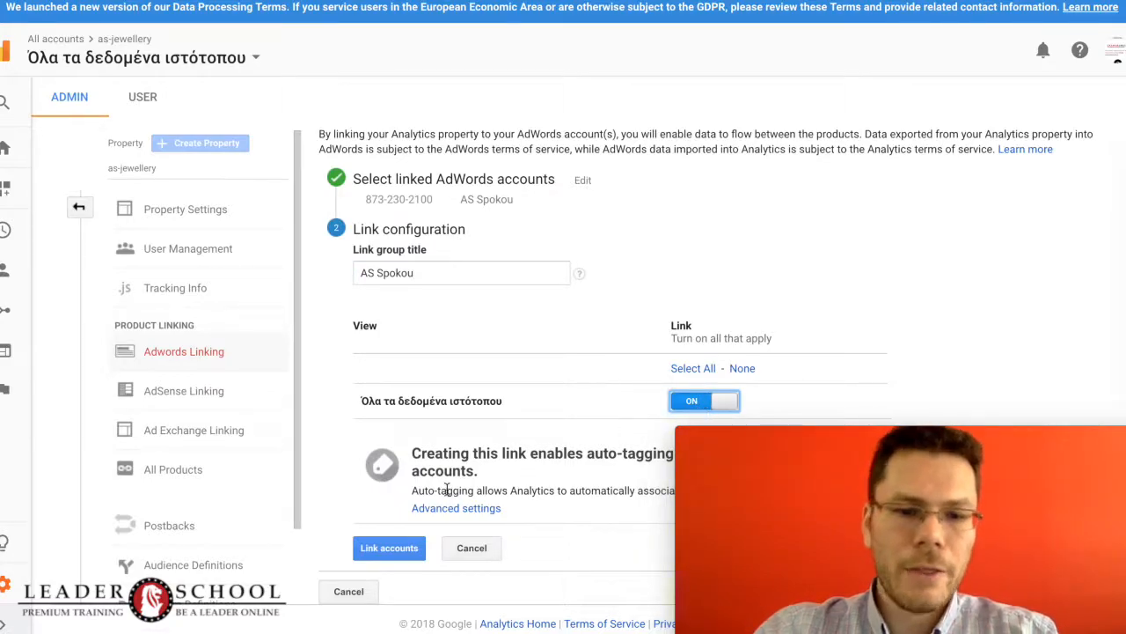
pyautogui.click(384, 552)
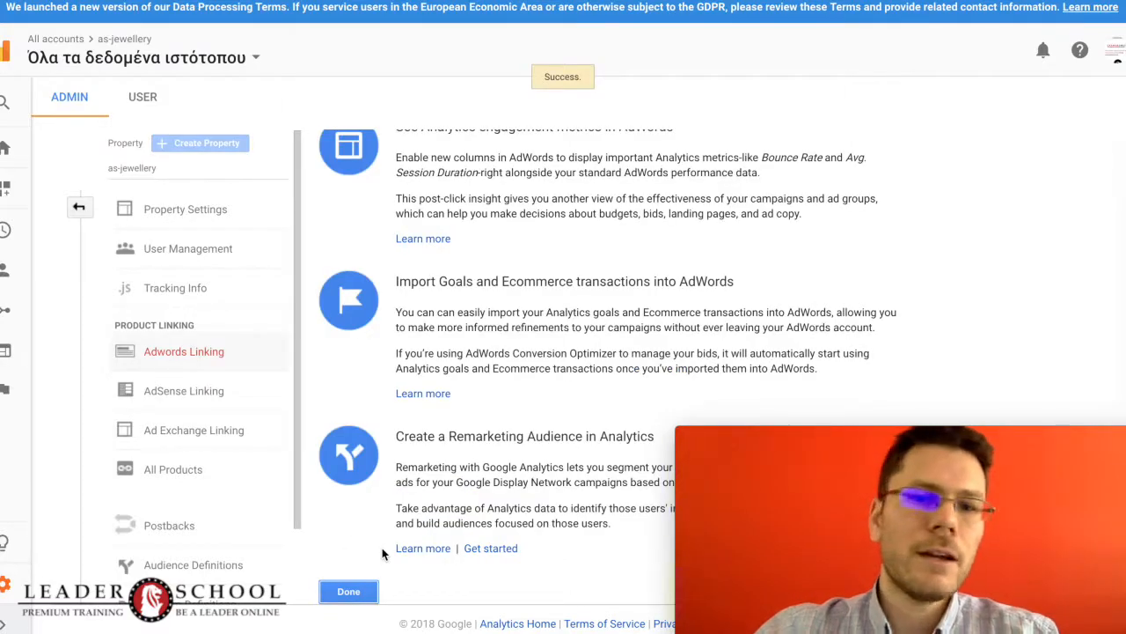
pyautogui.click(350, 591)
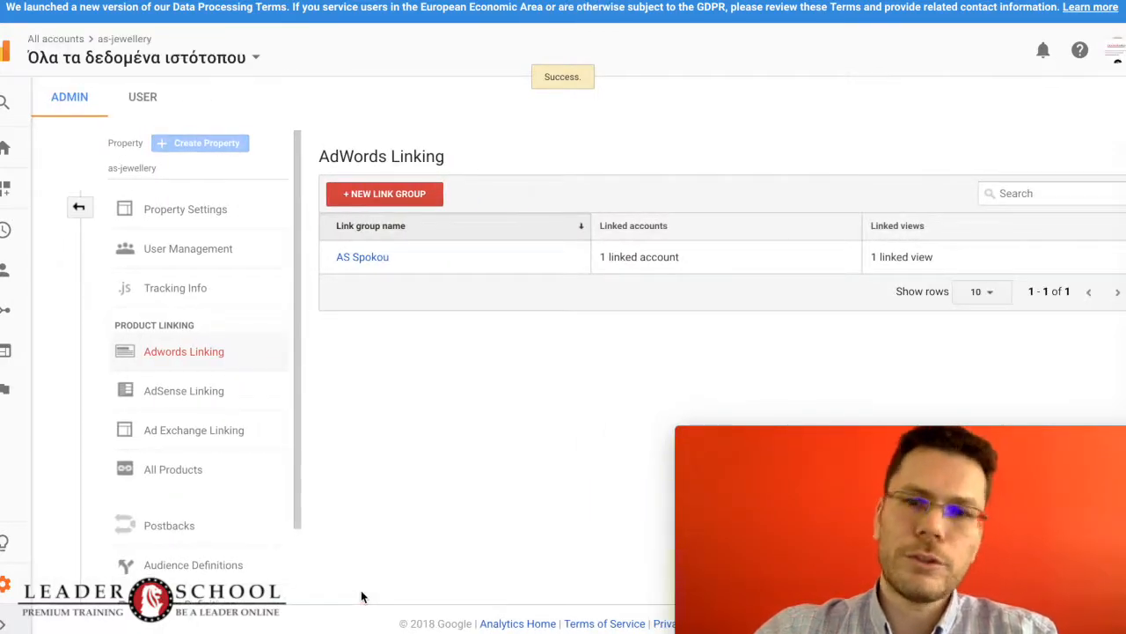
# Switch to Google AdWords and open the Google Analytics details in the account's linked accounts
pyautogui.moveTo(815, 451)
pyautogui.moveTo(814, 451); pyautogui.dragTo(808, 352)
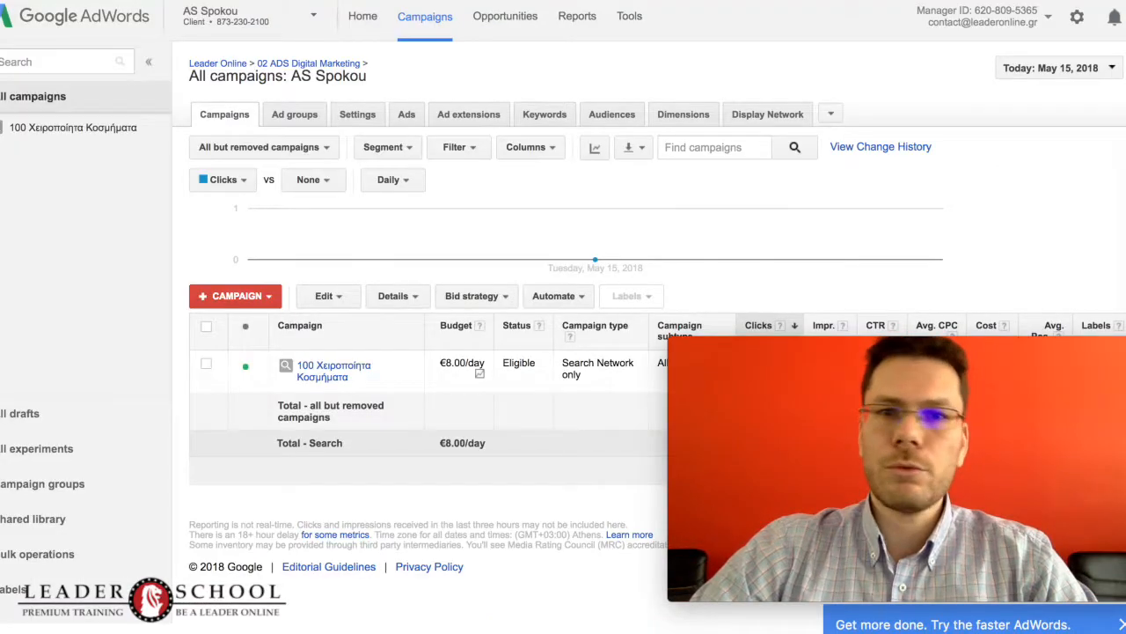
pyautogui.click(1077, 19)
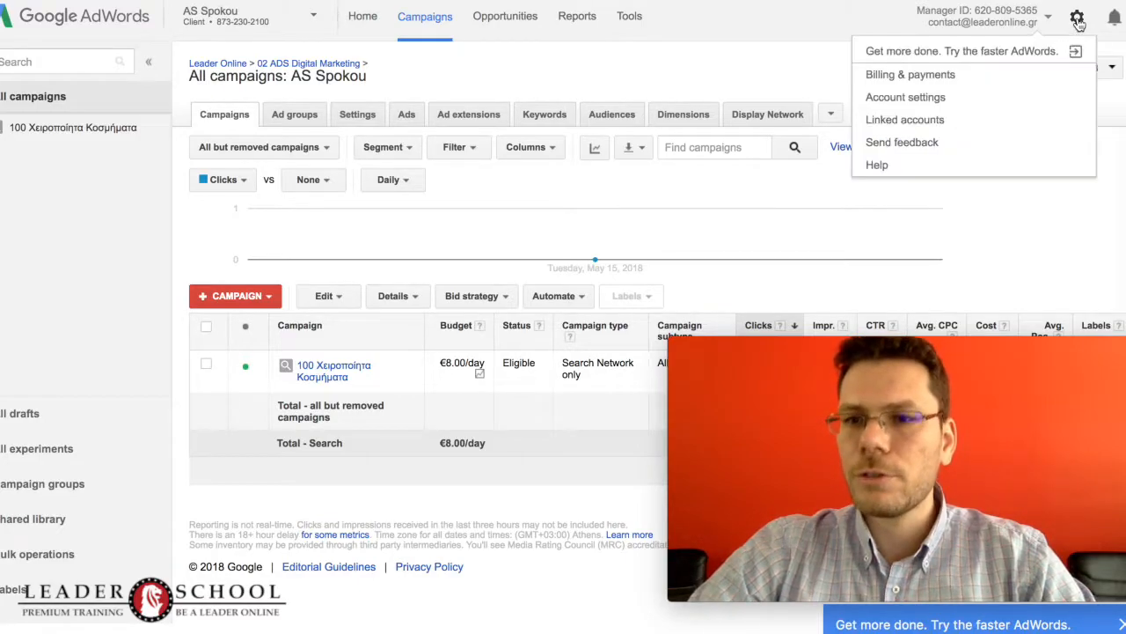
pyautogui.click(935, 124)
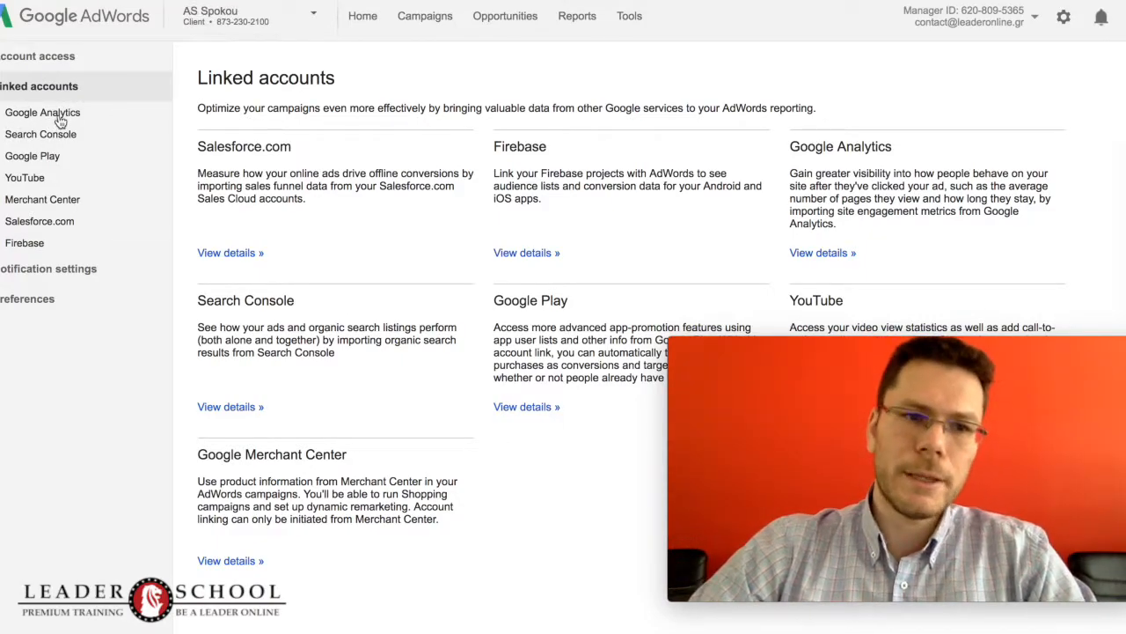
pyautogui.click(60, 115)
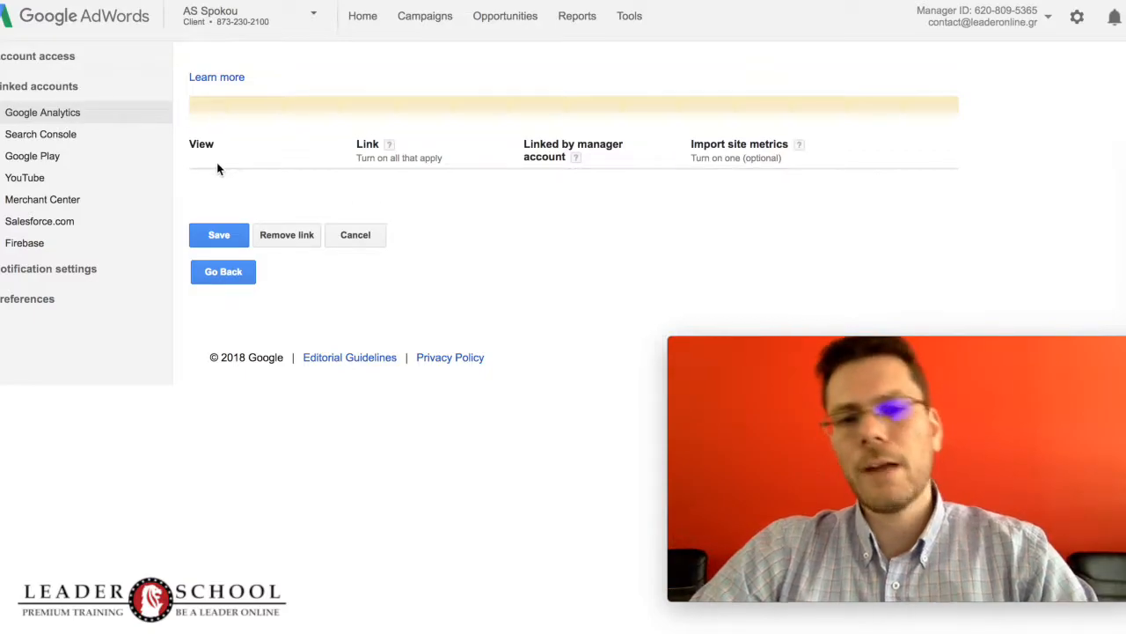
# Edit the as-jewellery Analytics link to import site metrics and save it
pyautogui.scroll(-1, 411, 225)
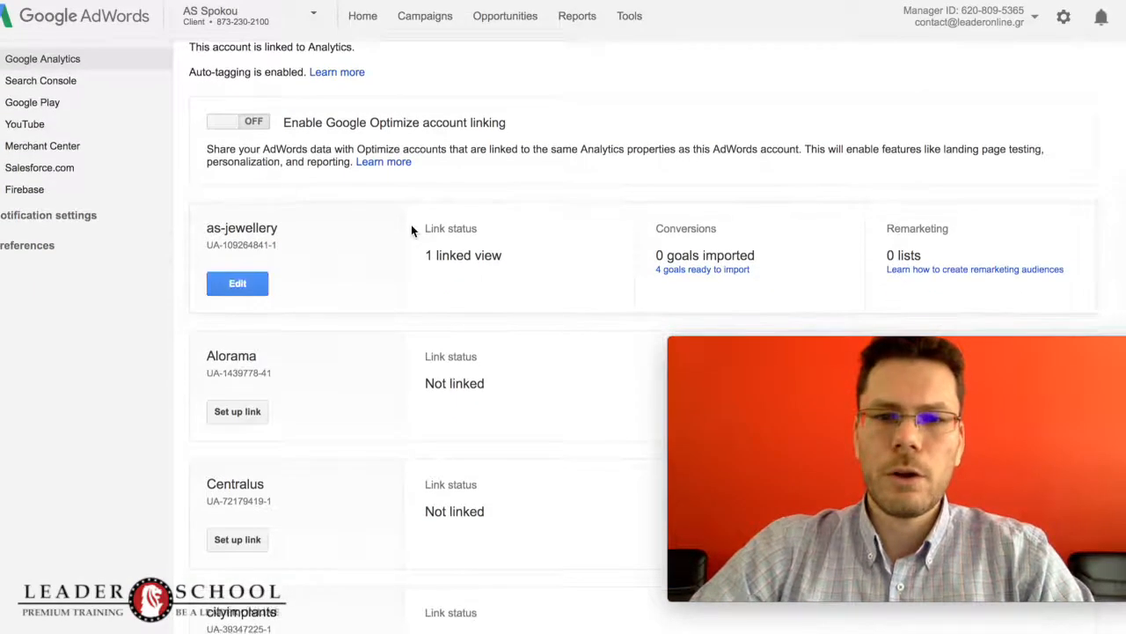
pyautogui.click(238, 274)
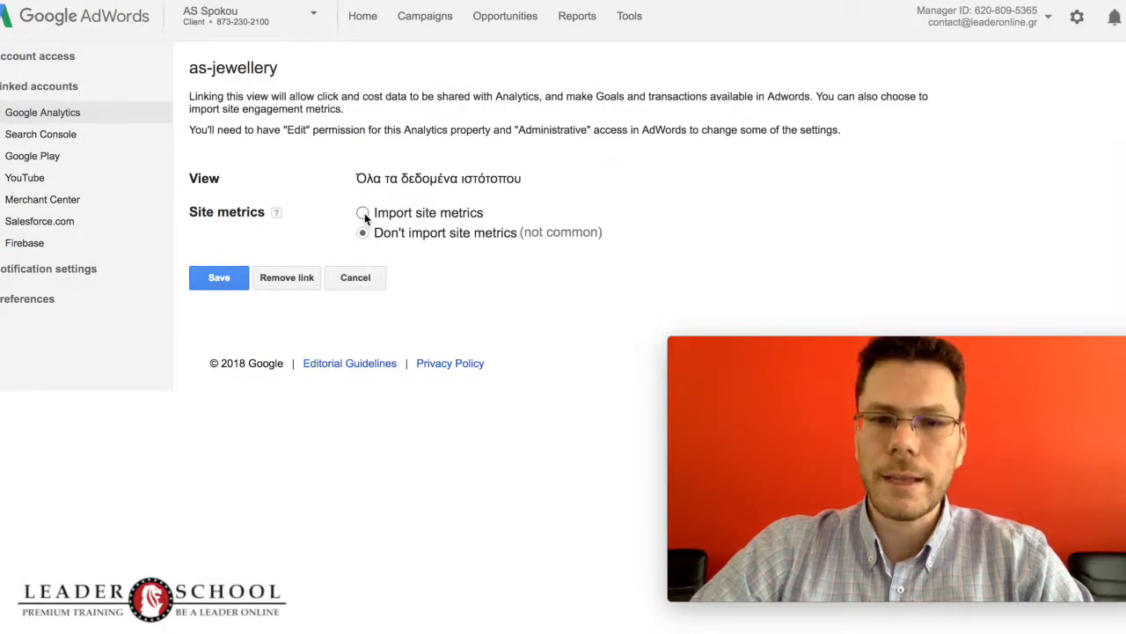
pyautogui.click(215, 279)
pyautogui.scroll(-3, 545, 211)
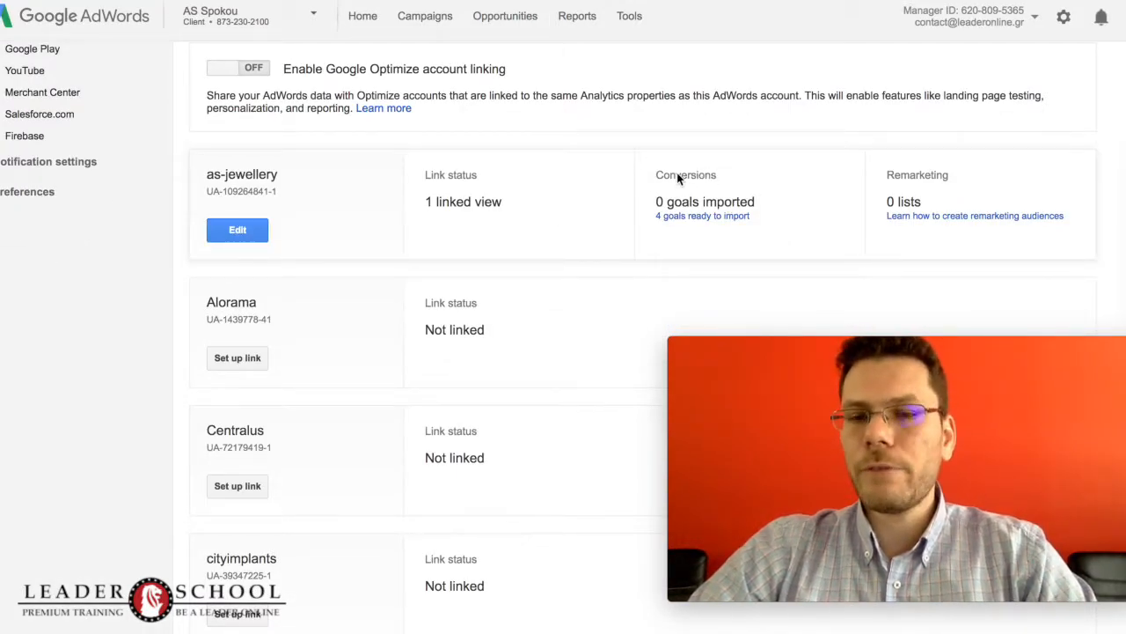
# Choose the Purchase goal from the as-jewellery goals ready to import and proceed to its conversion settings
pyautogui.click(692, 221)
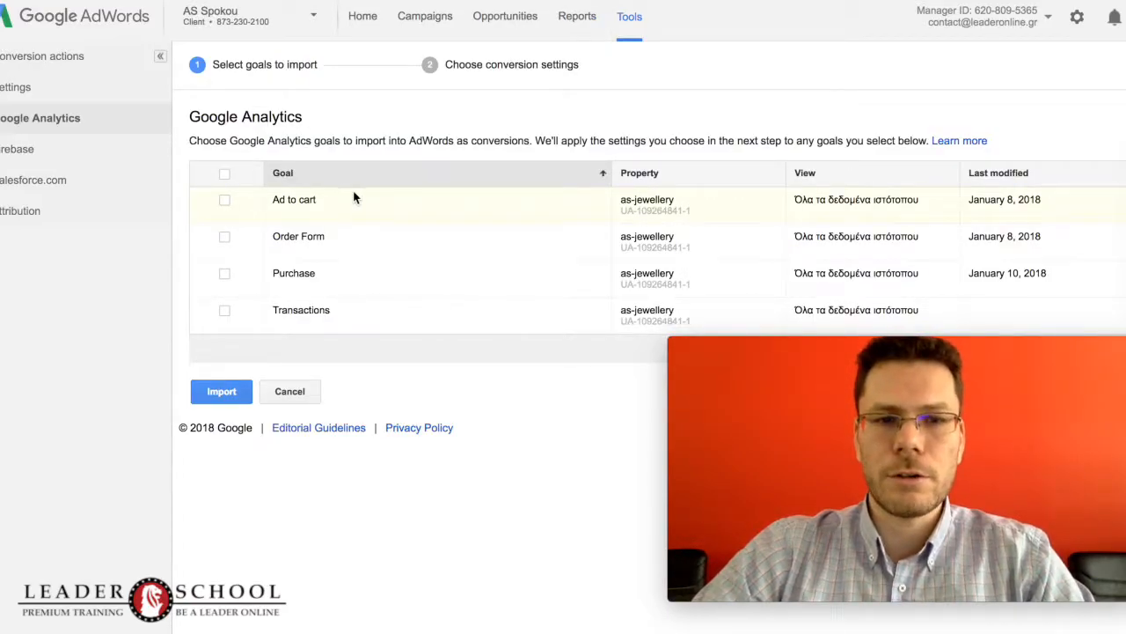
pyautogui.click(223, 273)
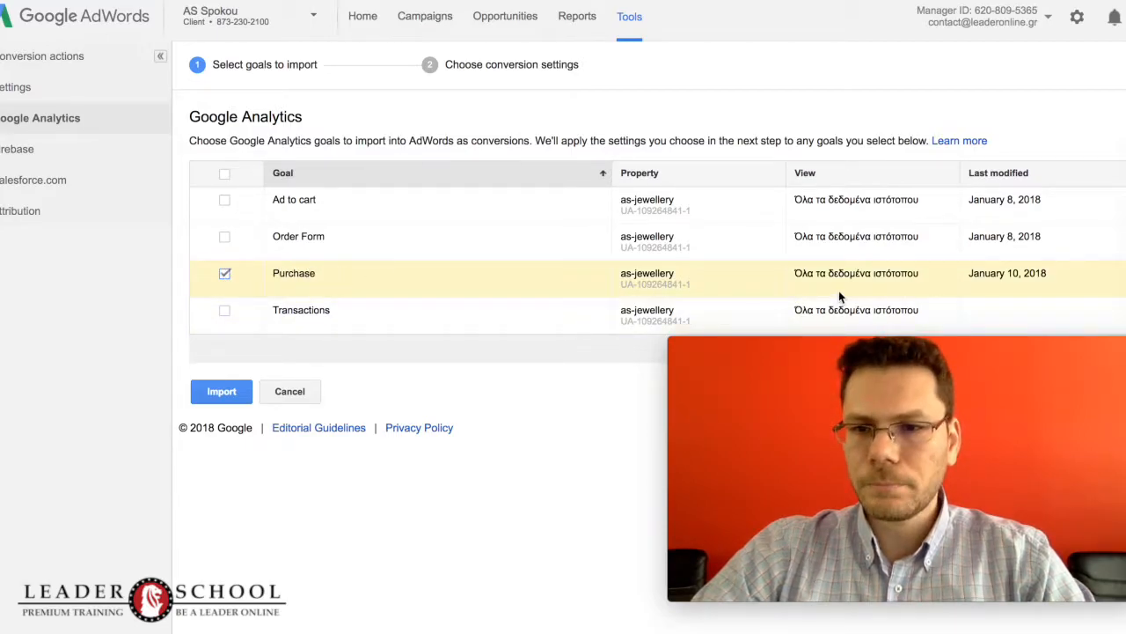
pyautogui.click(222, 391)
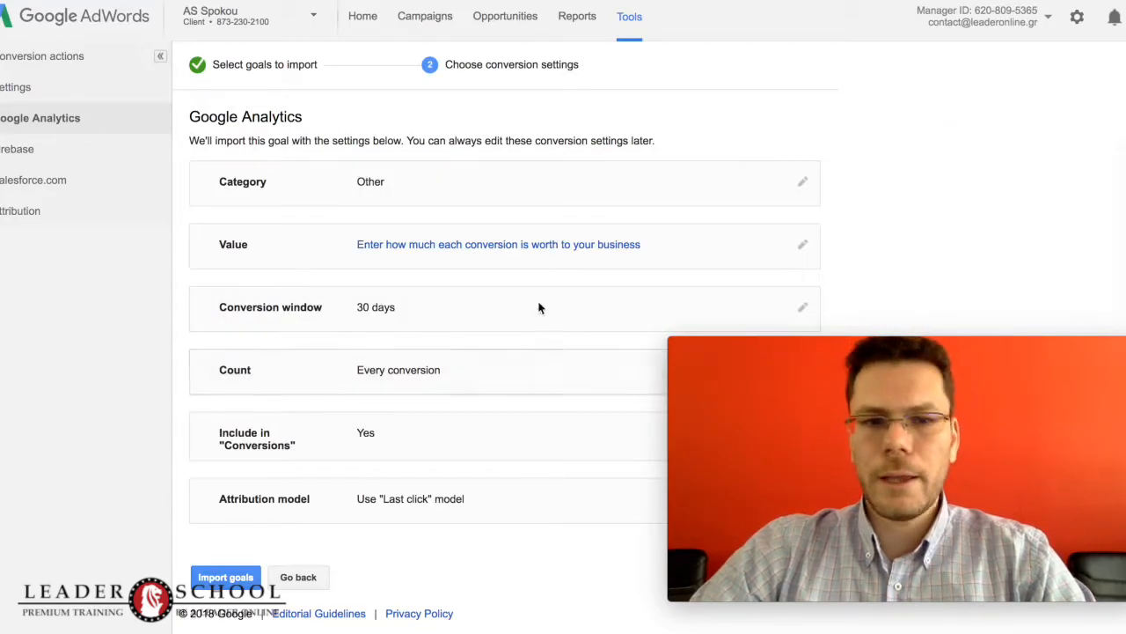
# Set the conversion value so that it is managed in Analytics
pyautogui.click(478, 248)
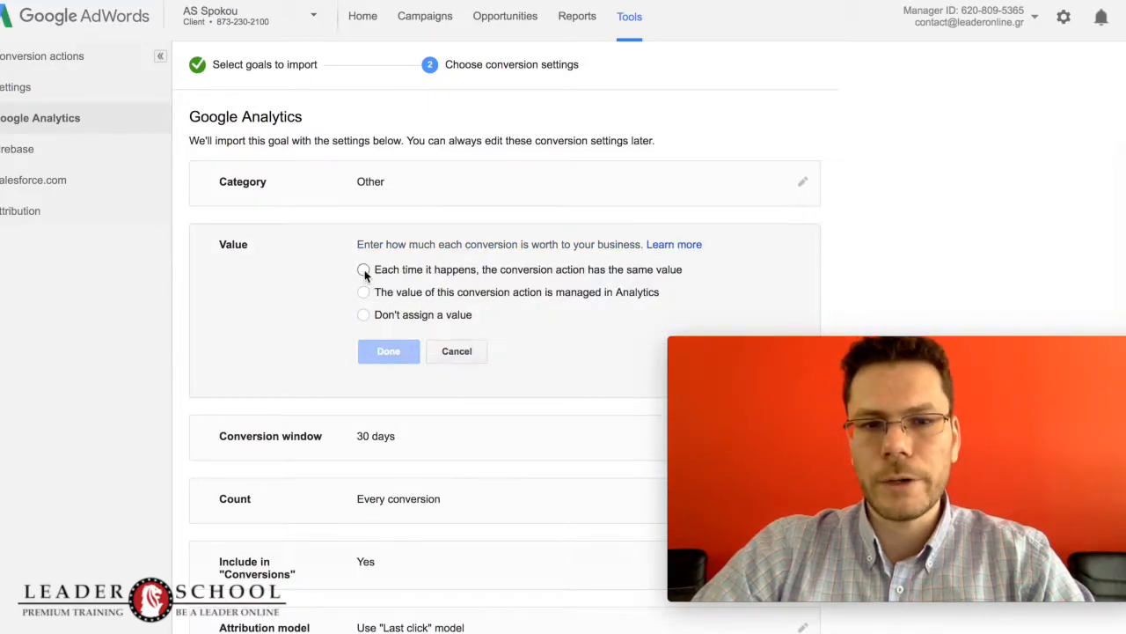
pyautogui.click(363, 293)
pyautogui.click(386, 370)
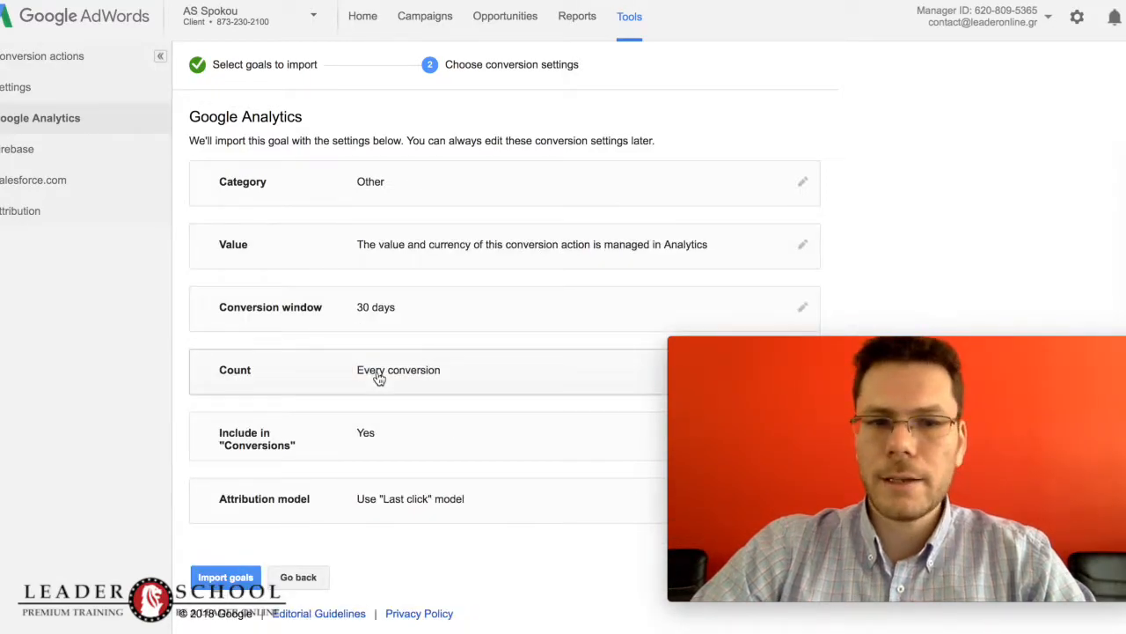
# Set the attribution model to Position-based and import the goal as a conversion
pyautogui.click(402, 504)
pyautogui.click(417, 397)
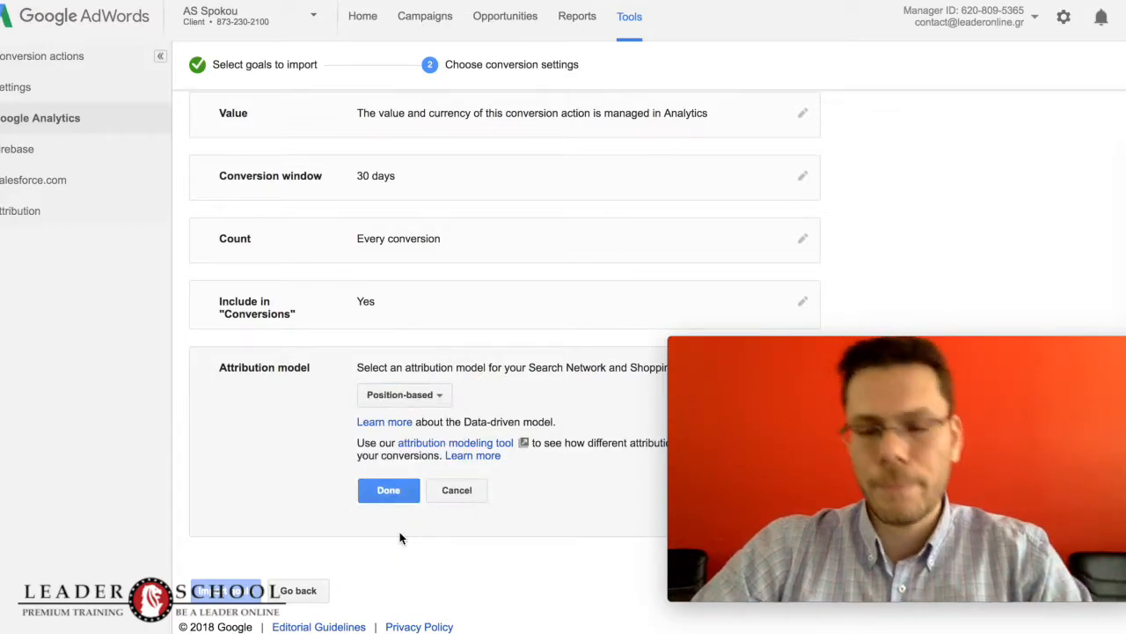
pyautogui.click(418, 395)
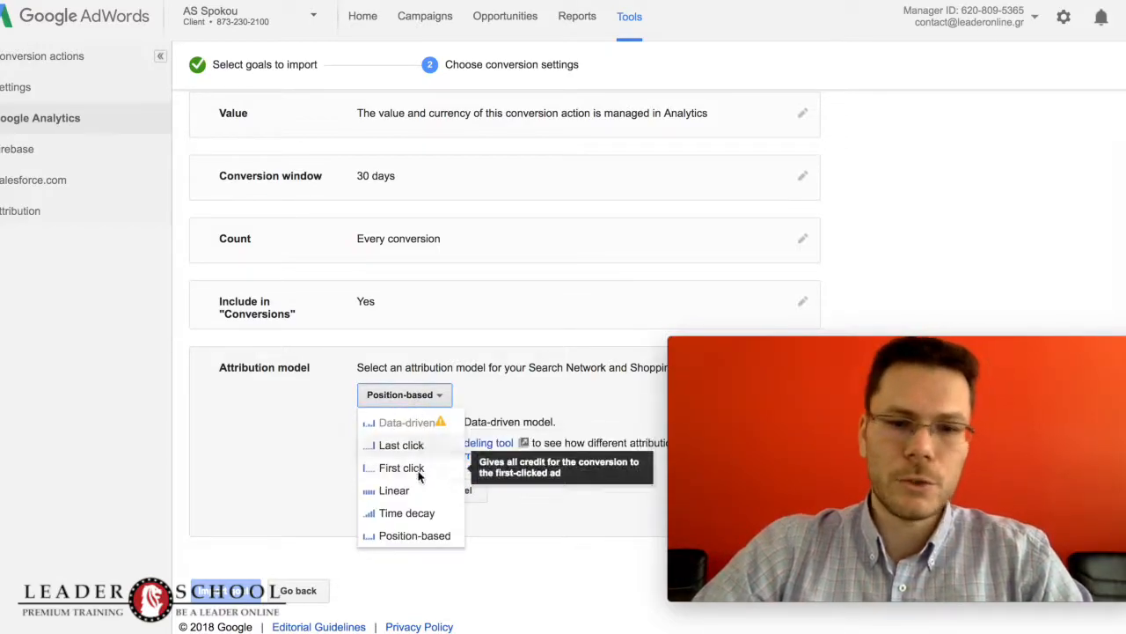
pyautogui.click(414, 535)
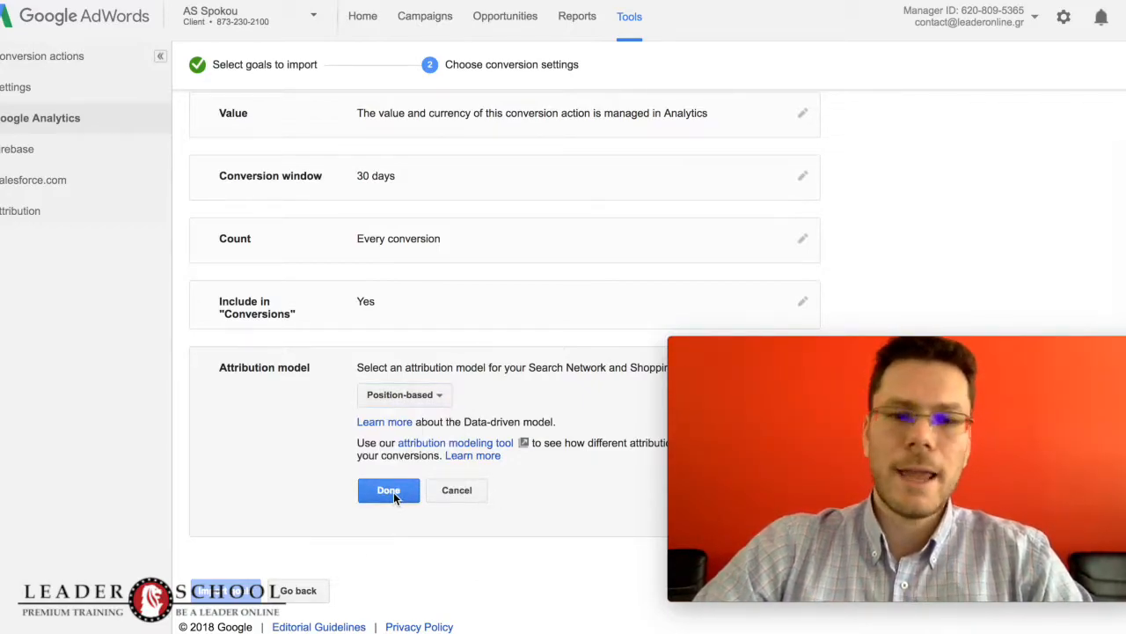
pyautogui.click(389, 490)
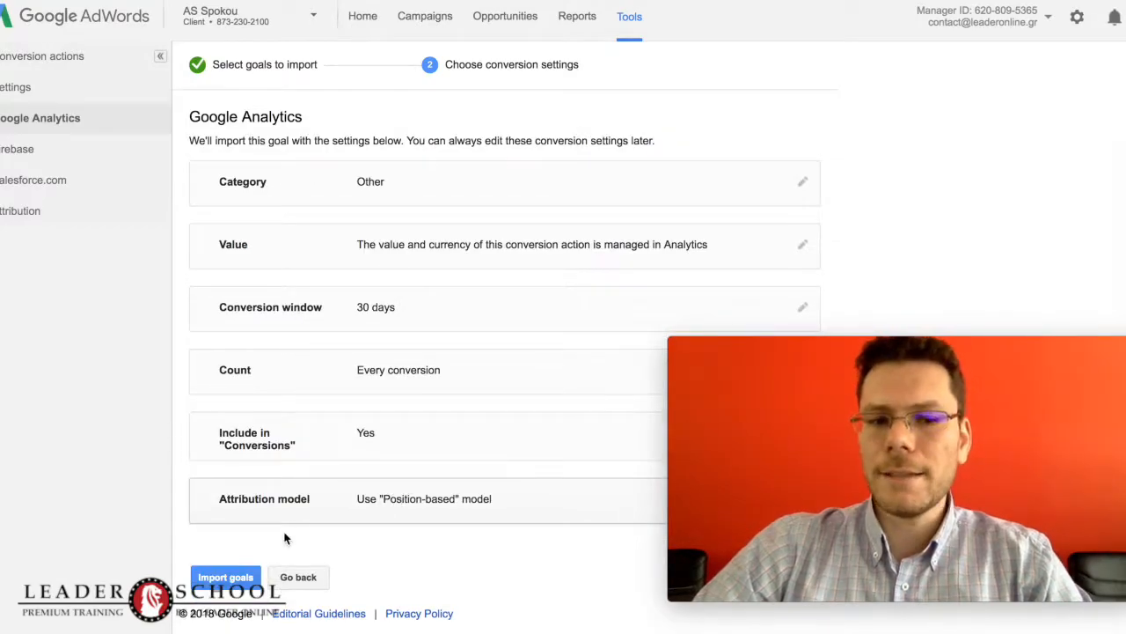
pyautogui.click(231, 581)
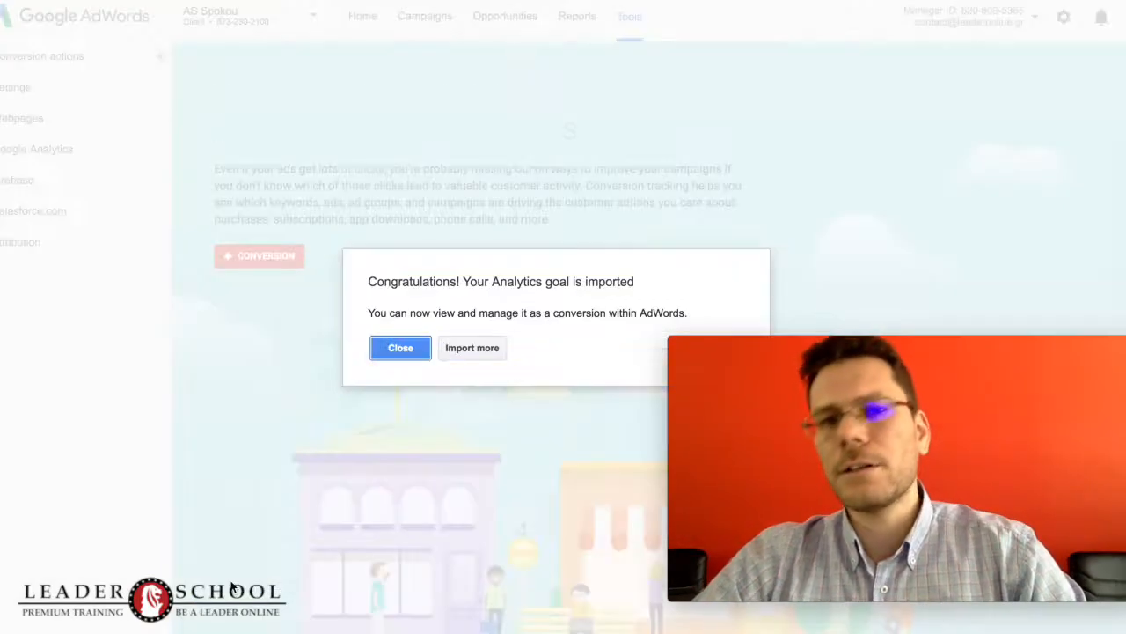
pyautogui.click(398, 347)
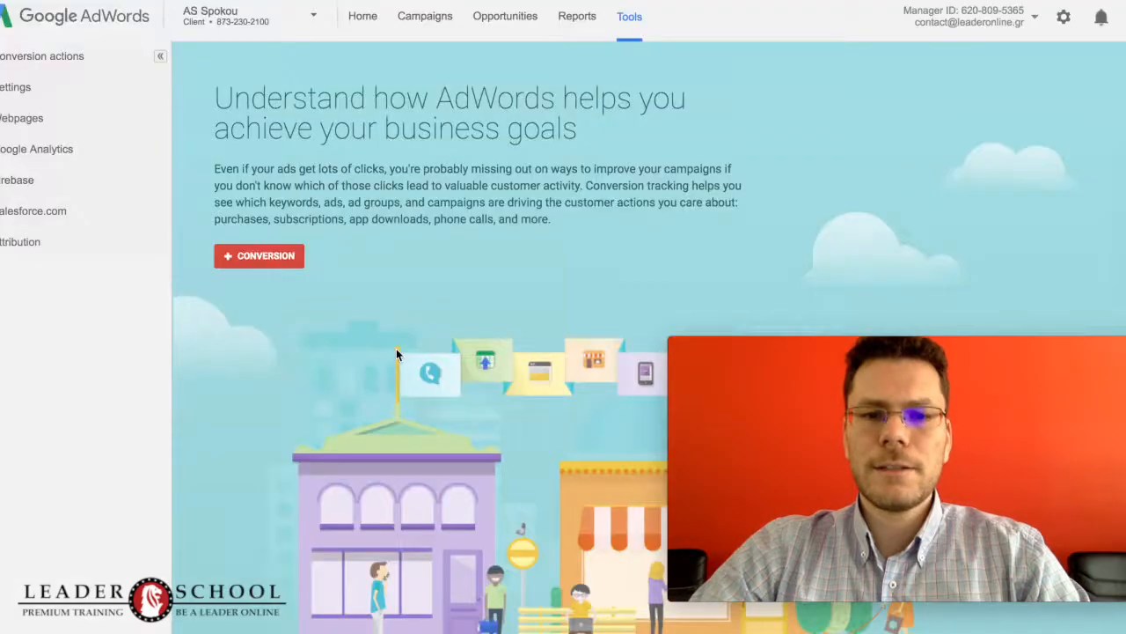